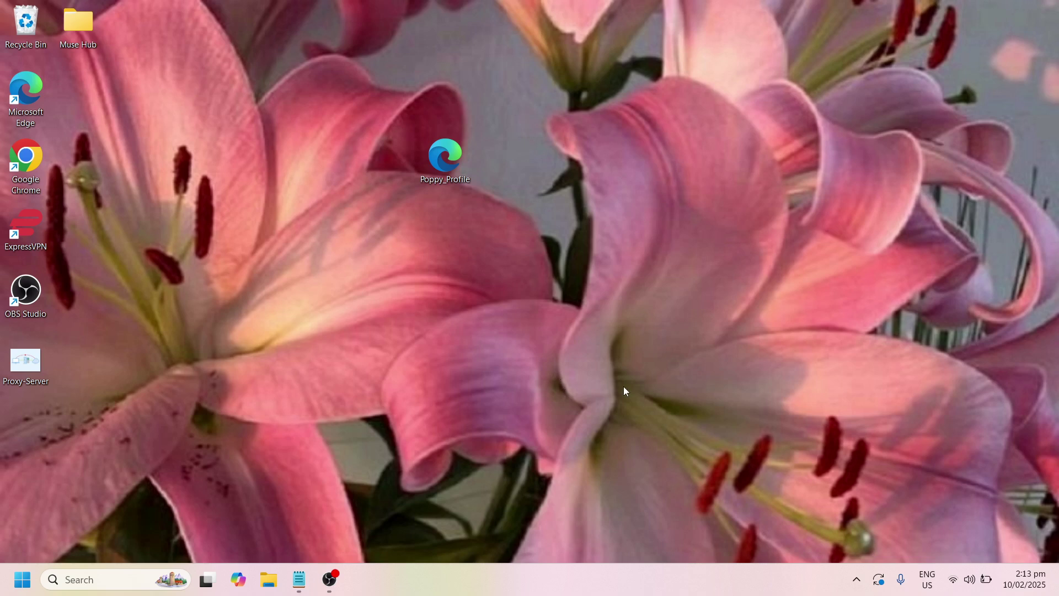
# Check the hidden background icons for a running OBS Studio instance and collapse them again.
pyautogui.click(855, 582)
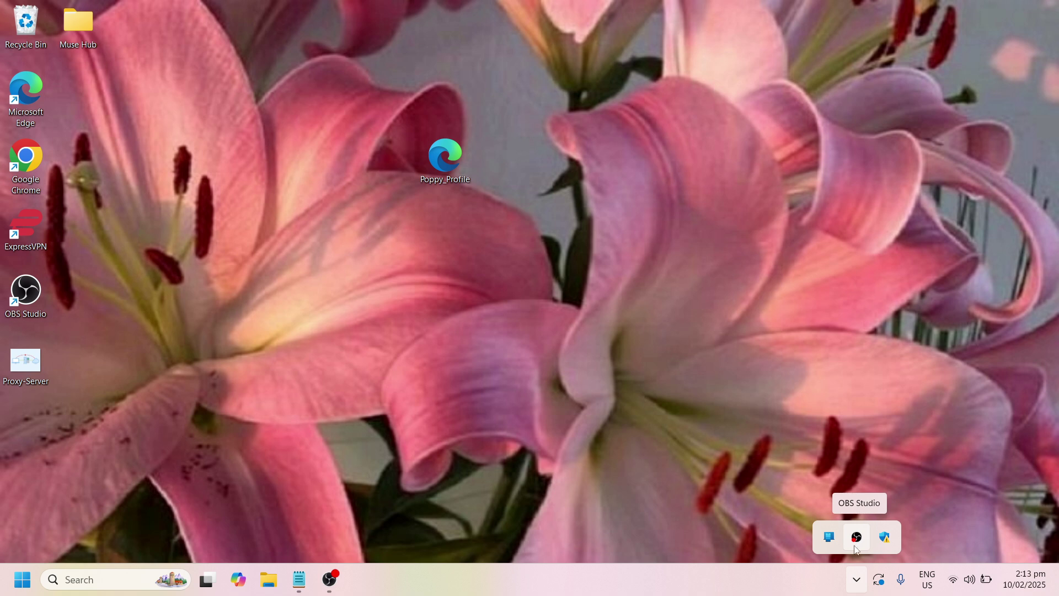
pyautogui.click(857, 581)
pyautogui.click(857, 586)
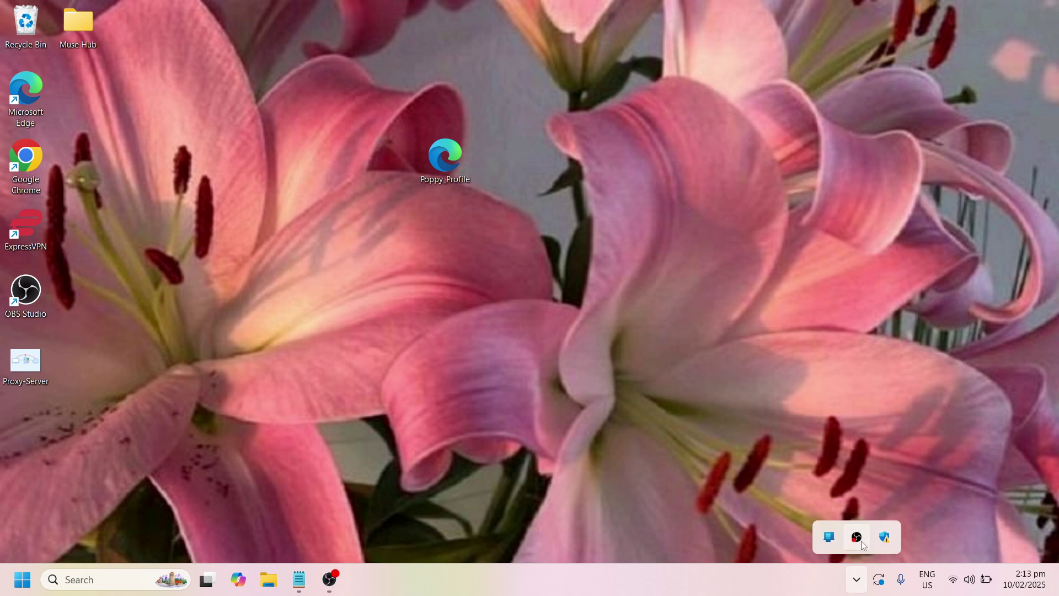
pyautogui.click(853, 580)
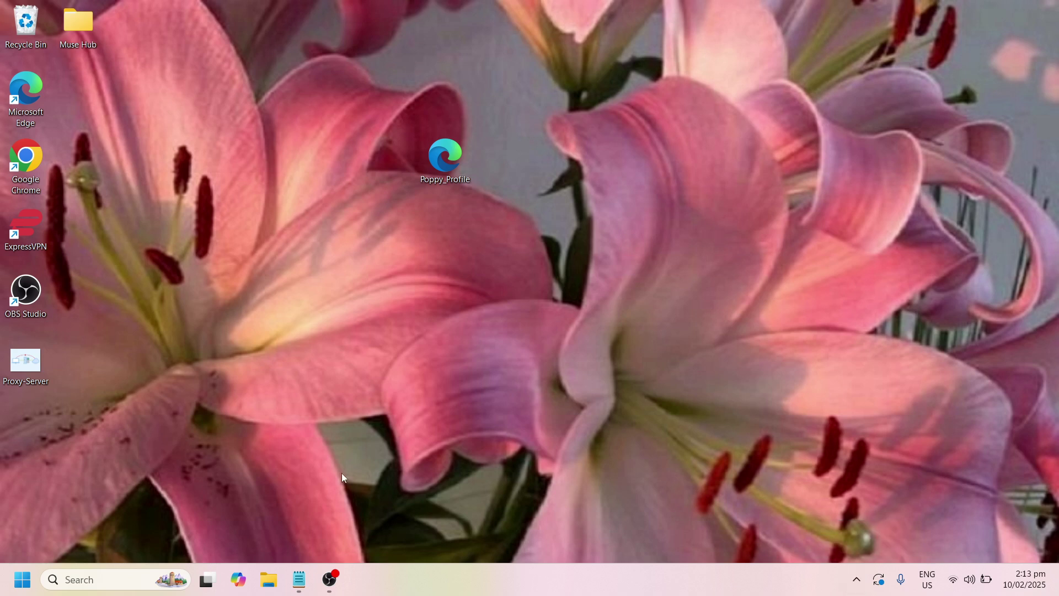
# Search Windows for "obs" and open the file location of OBS Studio (64bit).
pyautogui.click(84, 583)
pyautogui.write('obs')
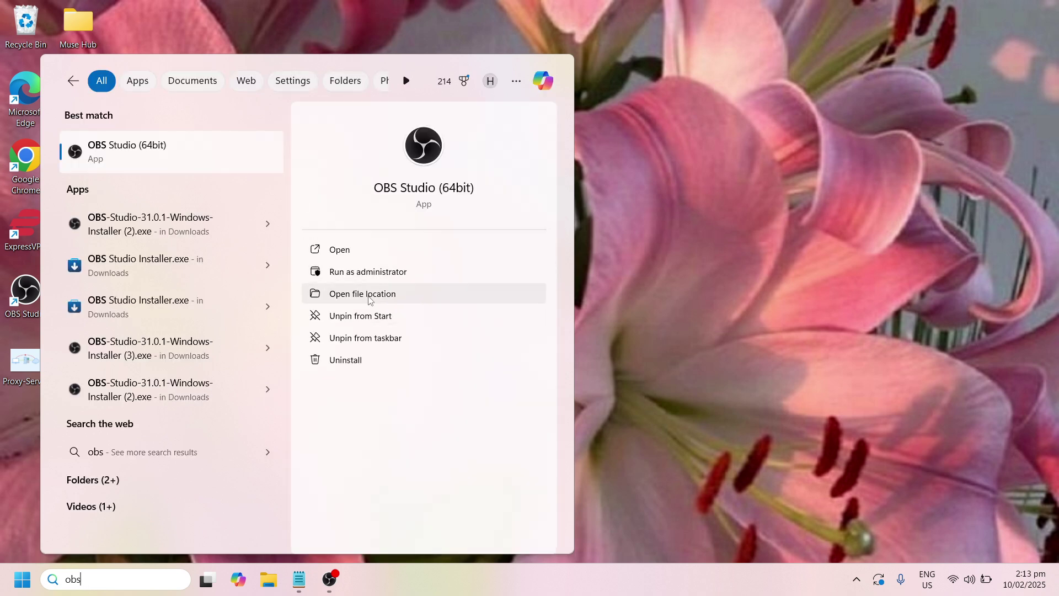
pyautogui.click(369, 293)
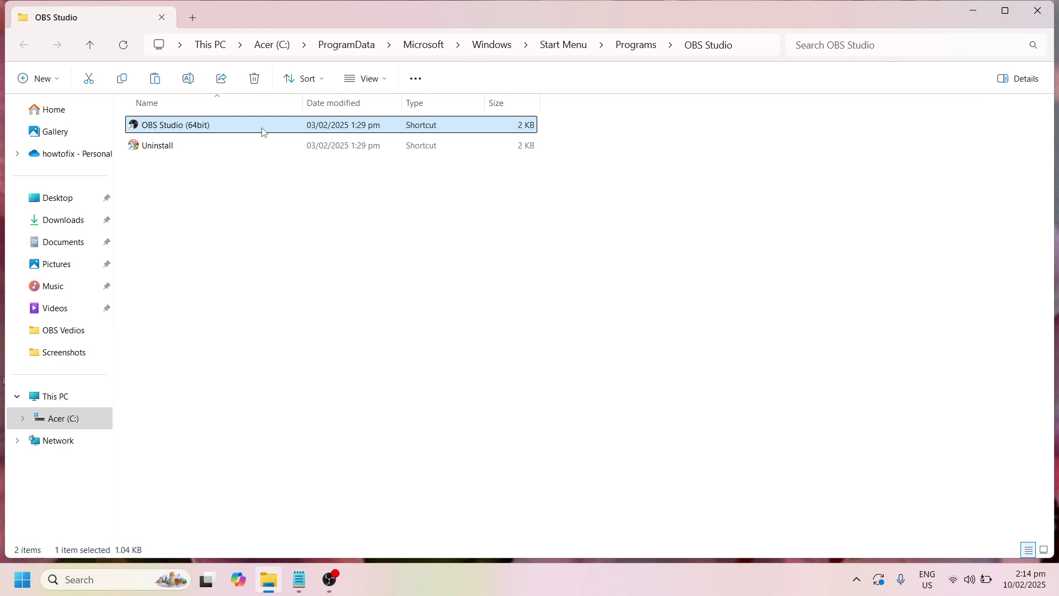
# Open the program folder that the OBS Studio (64bit) shortcut points to.
pyautogui.press('Down')
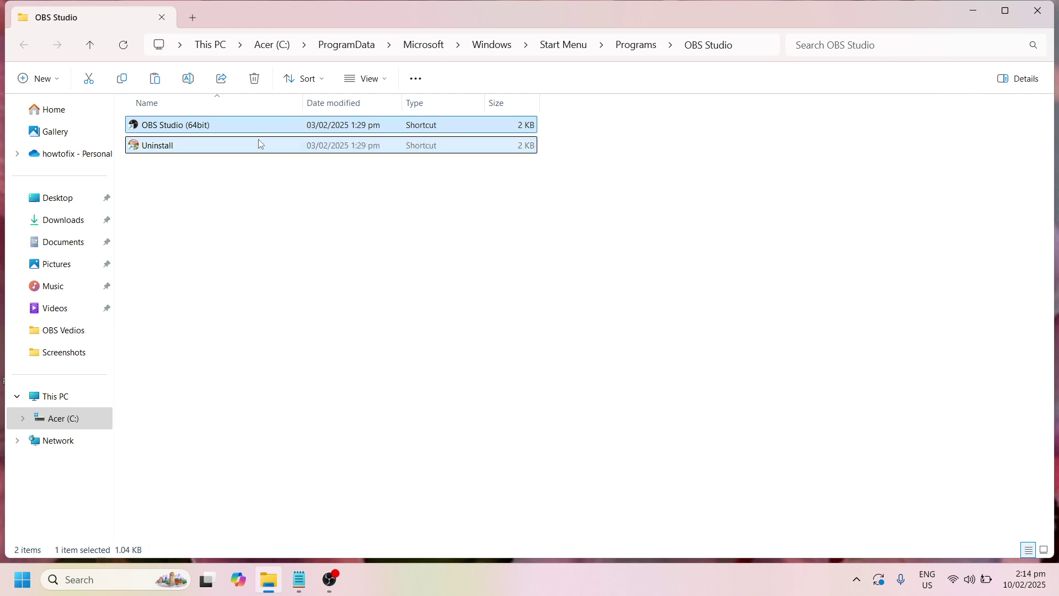
pyautogui.click(259, 131)
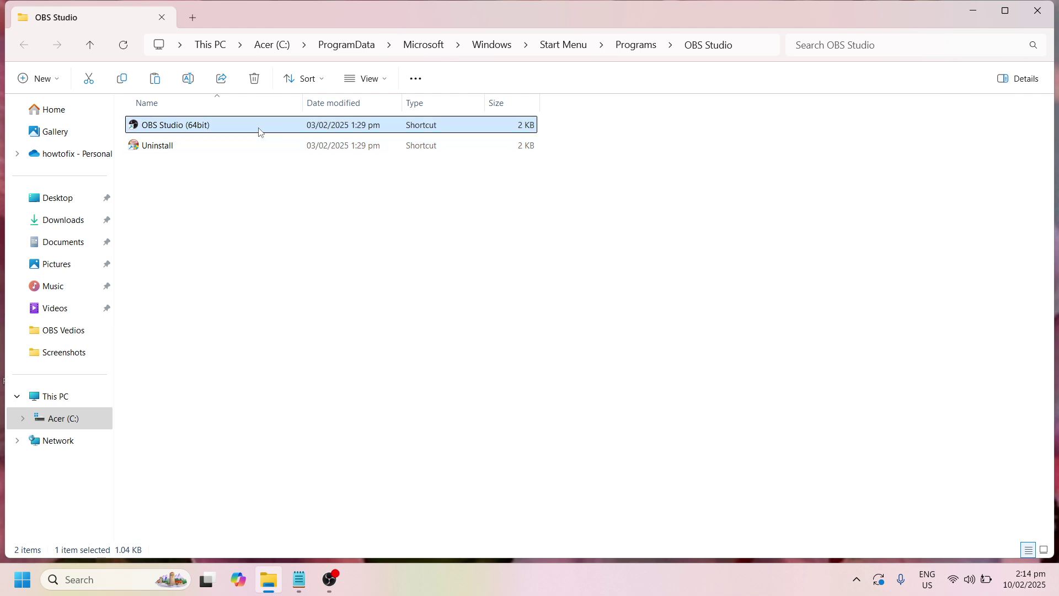
pyautogui.click(259, 143)
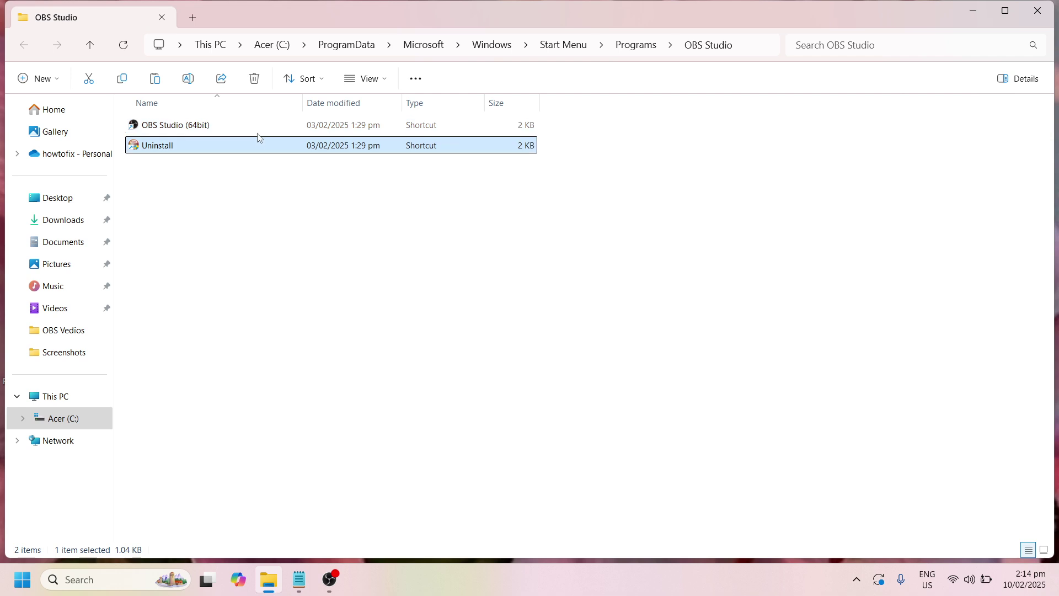
pyautogui.click(259, 128)
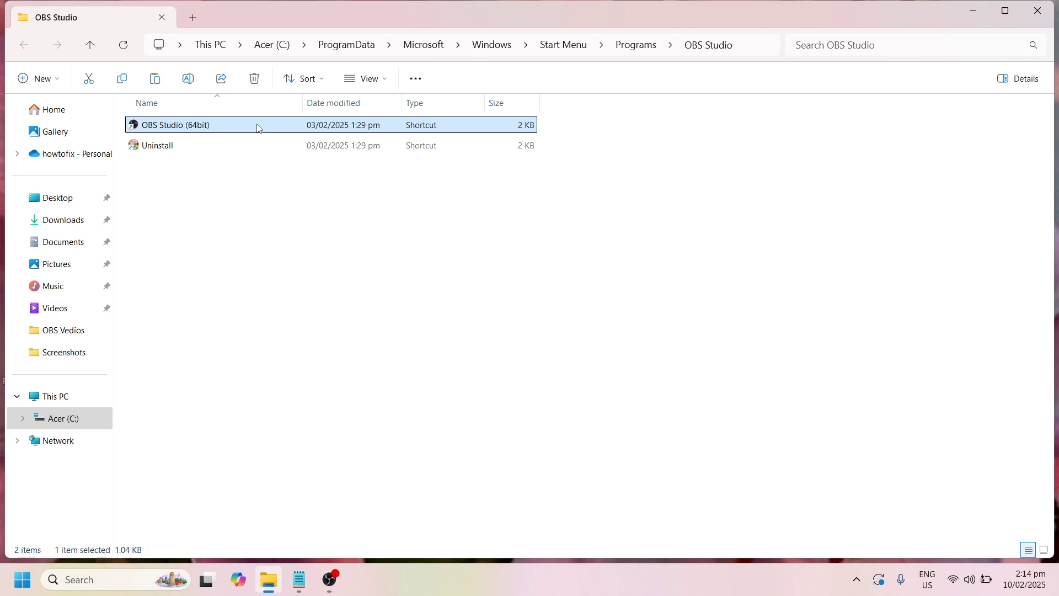
pyautogui.rightClick(257, 126)
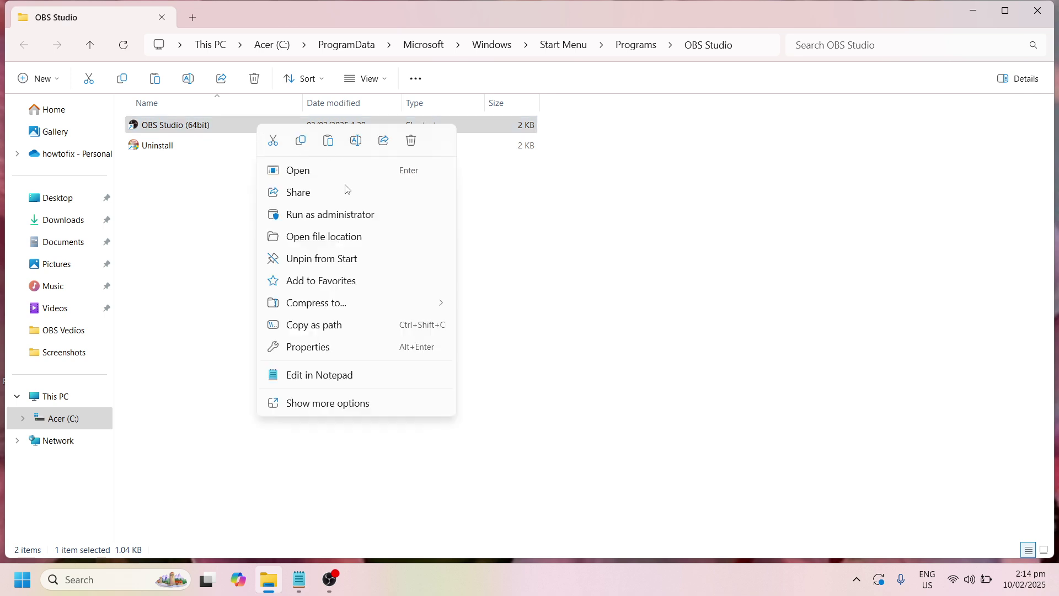
pyautogui.click(330, 238)
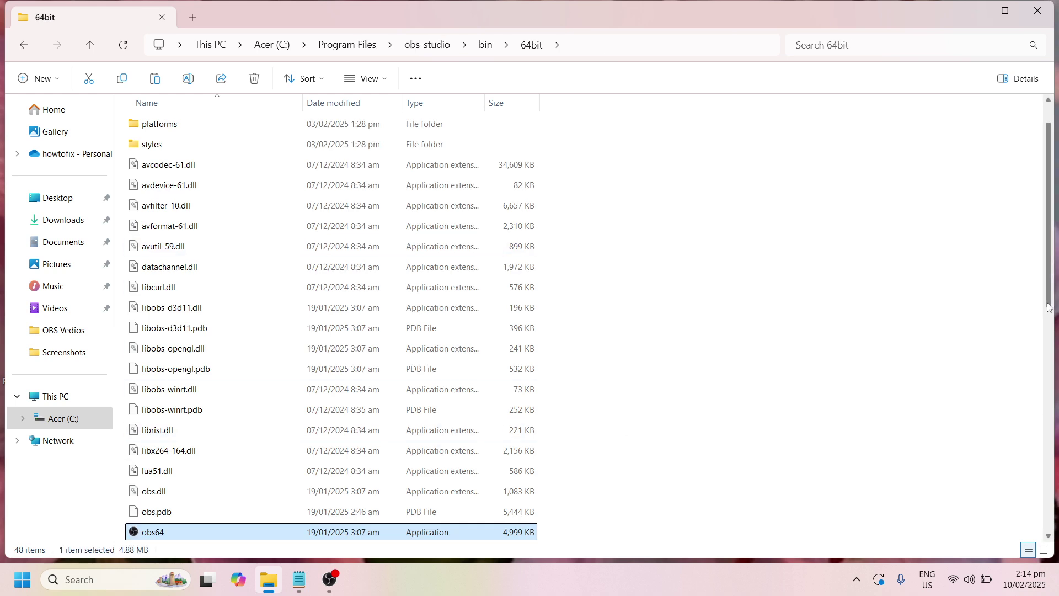
# Open the compatibility settings in the properties of the obs64 application.
pyautogui.scroll(-3, 1050, 308)
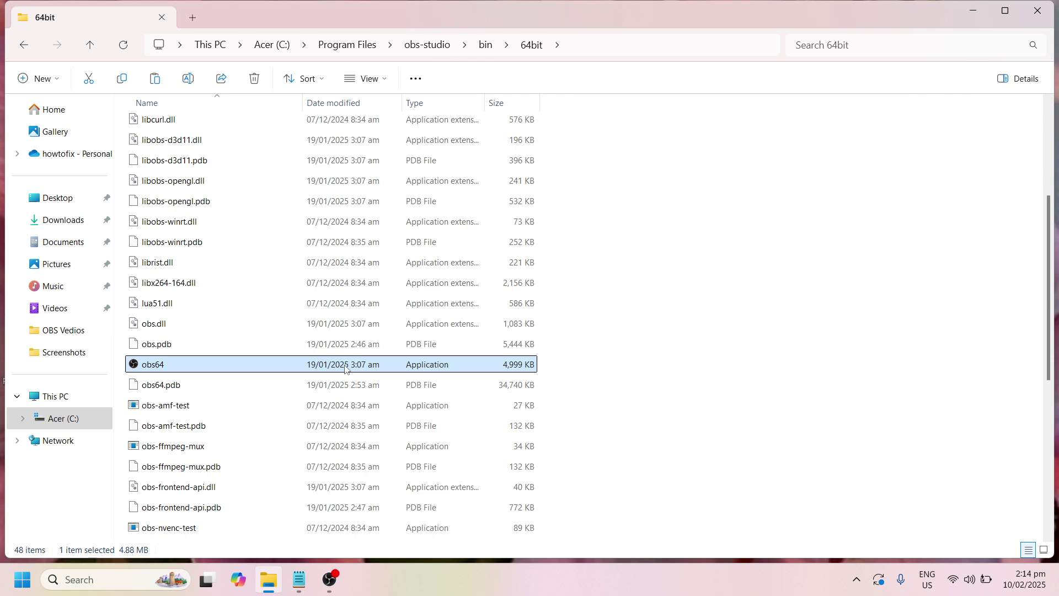
pyautogui.rightClick(345, 369)
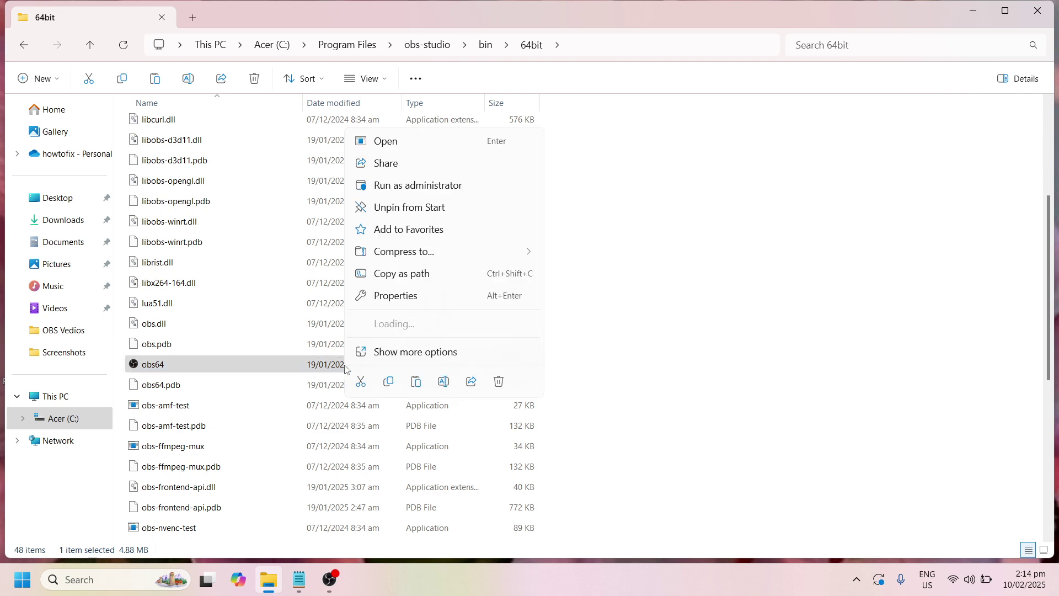
pyautogui.click(465, 302)
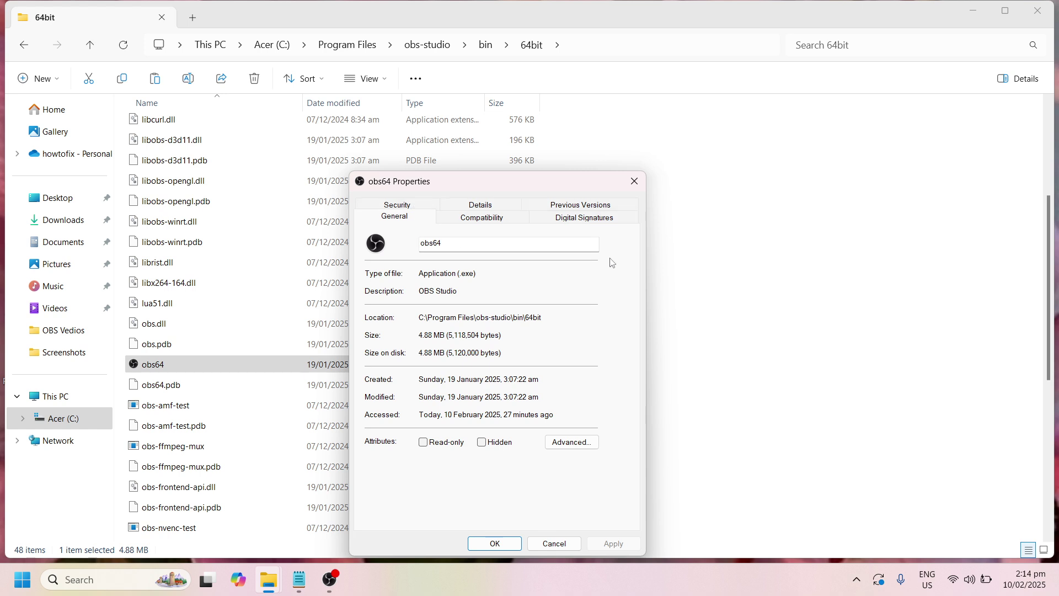
pyautogui.click(493, 218)
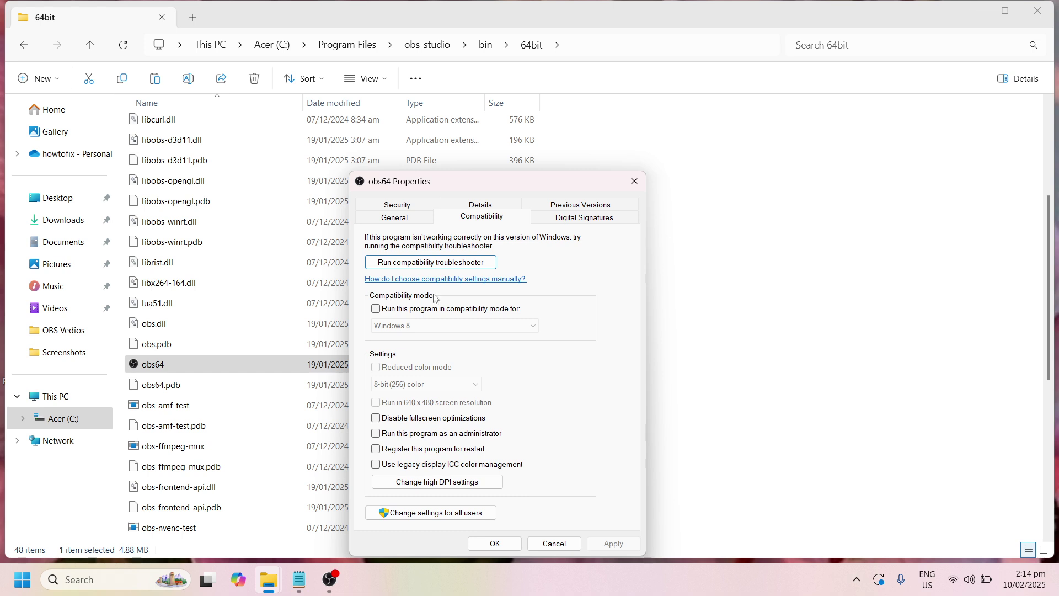
# Try compatibility mode for Windows 8 on obs64, and turn compatibility mode off again.
pyautogui.click(377, 309)
pyautogui.click(439, 329)
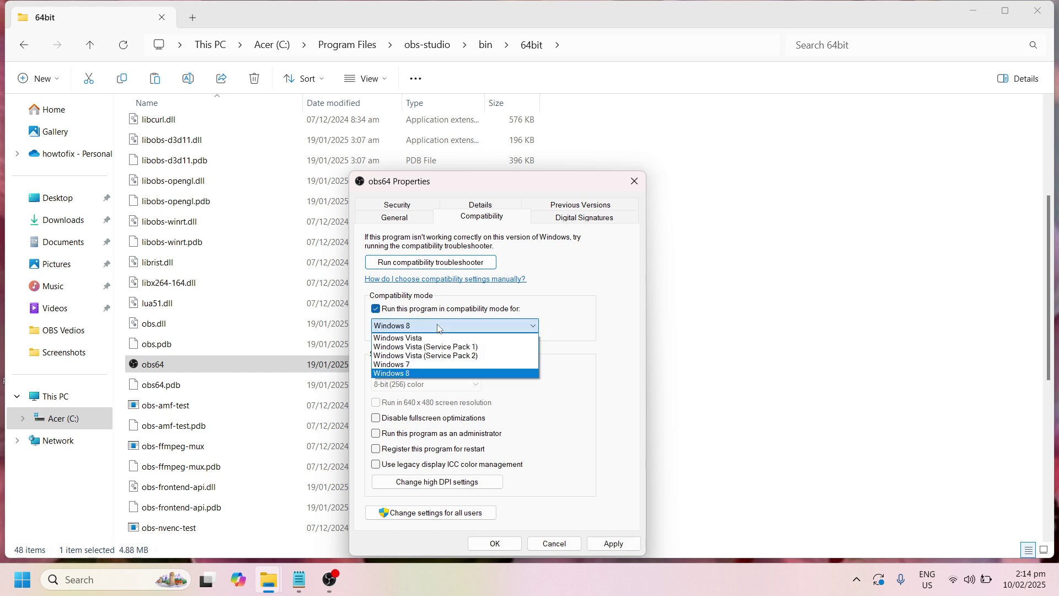
pyautogui.click(431, 373)
pyautogui.click(378, 310)
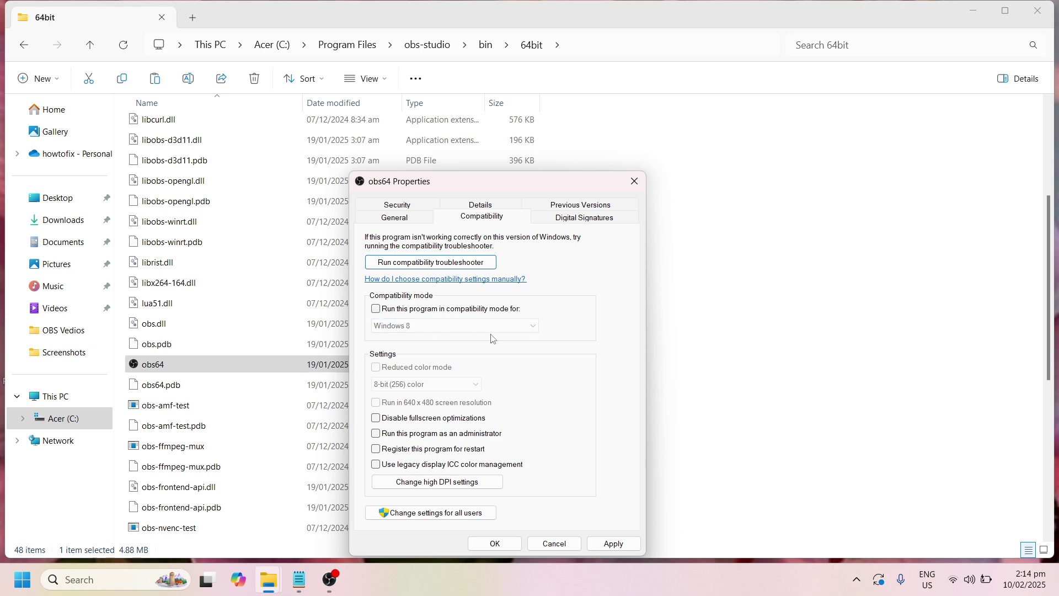
# Apply and accept the obs64 properties, and close the 64bit folder window.
pyautogui.click(613, 544)
pyautogui.click(519, 544)
pyautogui.click(768, 301)
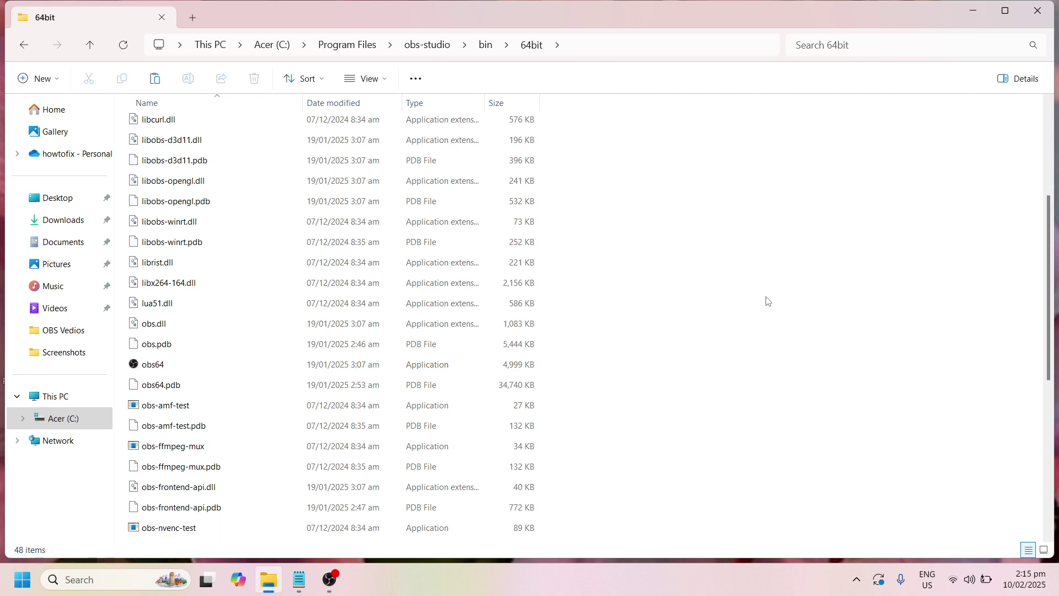
pyautogui.click(1038, 12)
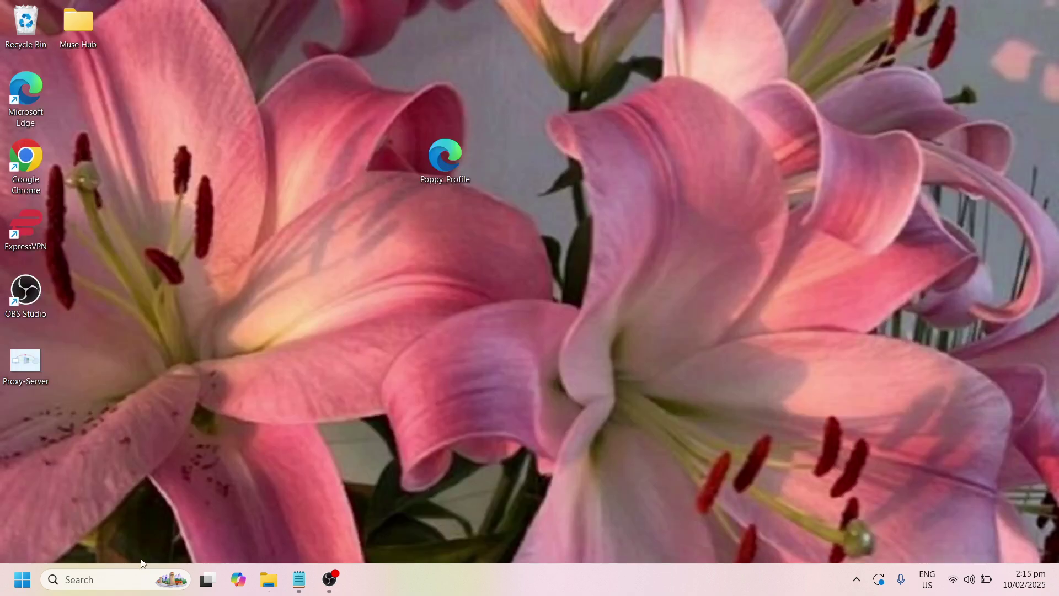
# Search Windows for "obs", open OBS Studio (64bit) and launch it anyway as a second instance.
pyautogui.click(132, 587)
pyautogui.write('obs')
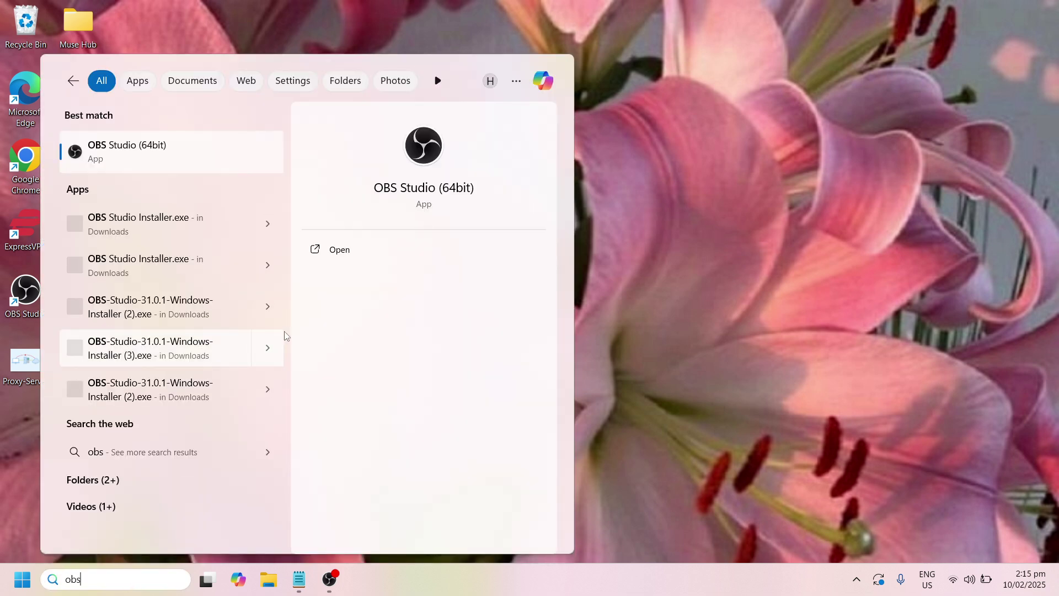
pyautogui.click(393, 251)
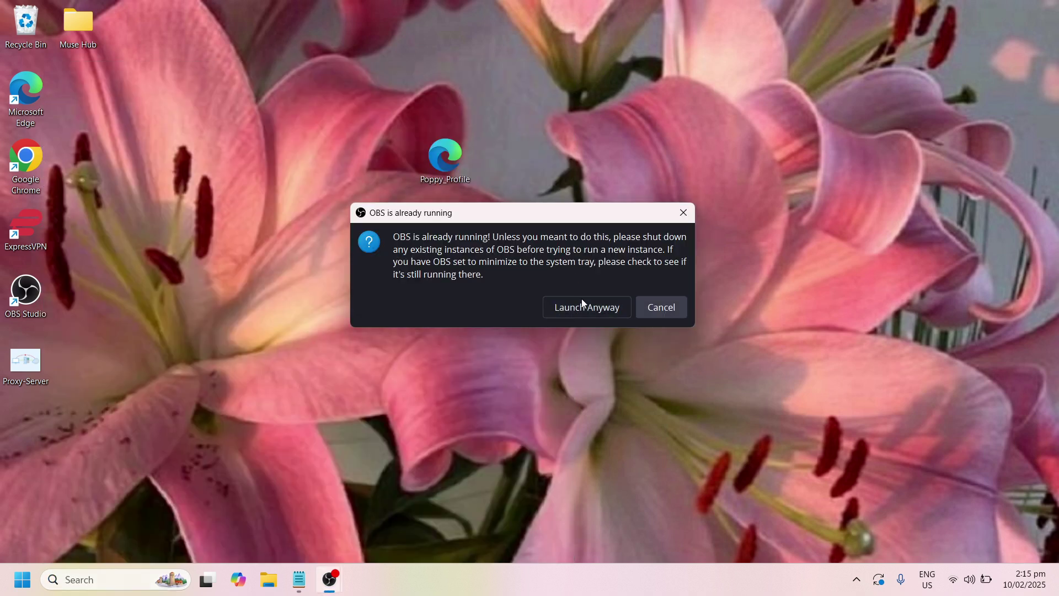
pyautogui.click(581, 304)
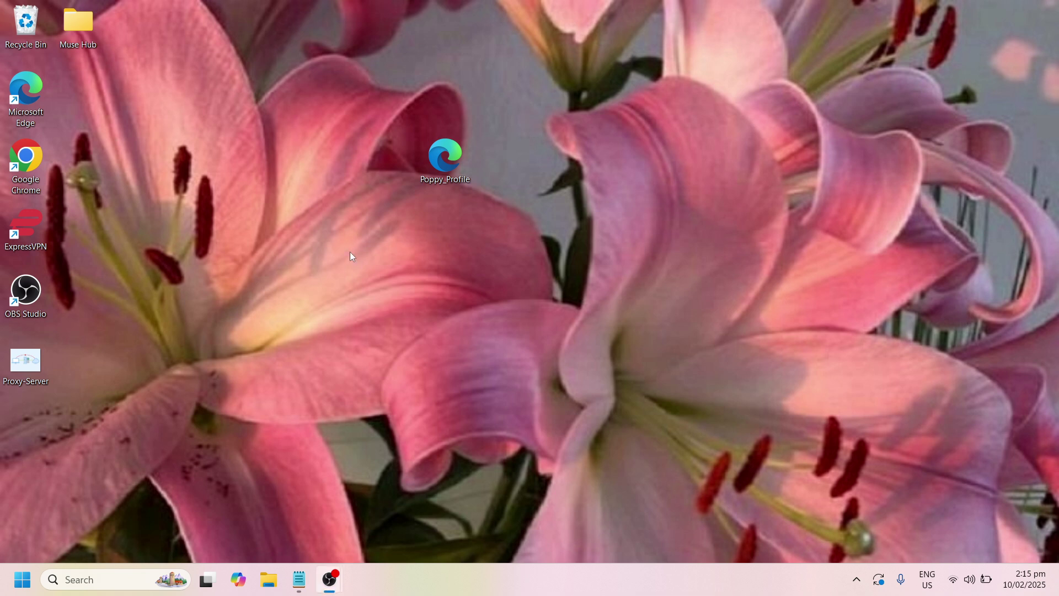
# Open the OBS settings to view the General options, and close them with OK.
pyautogui.click(11, 32)
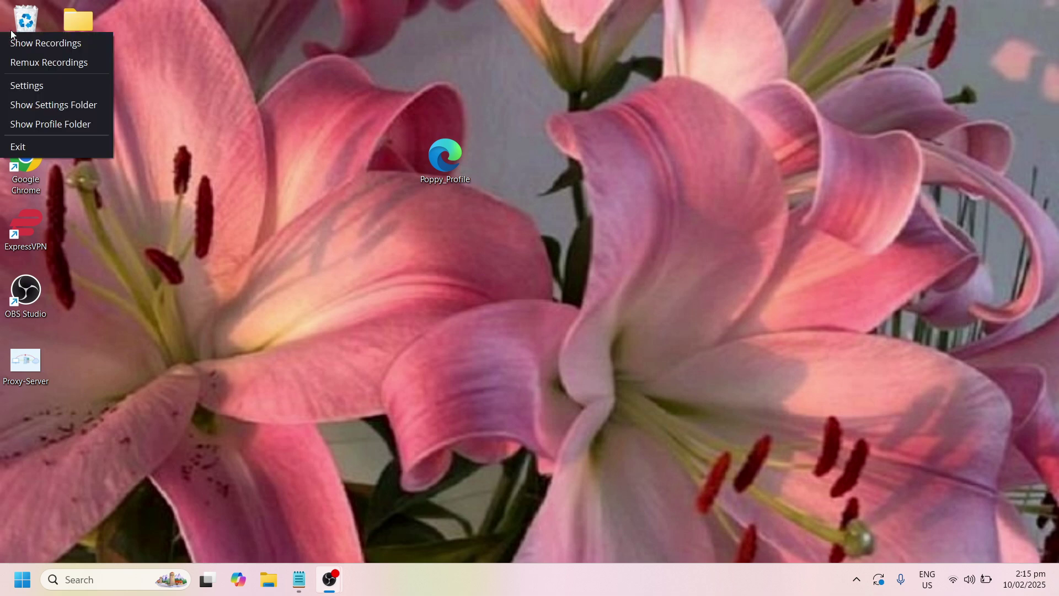
pyautogui.click(48, 88)
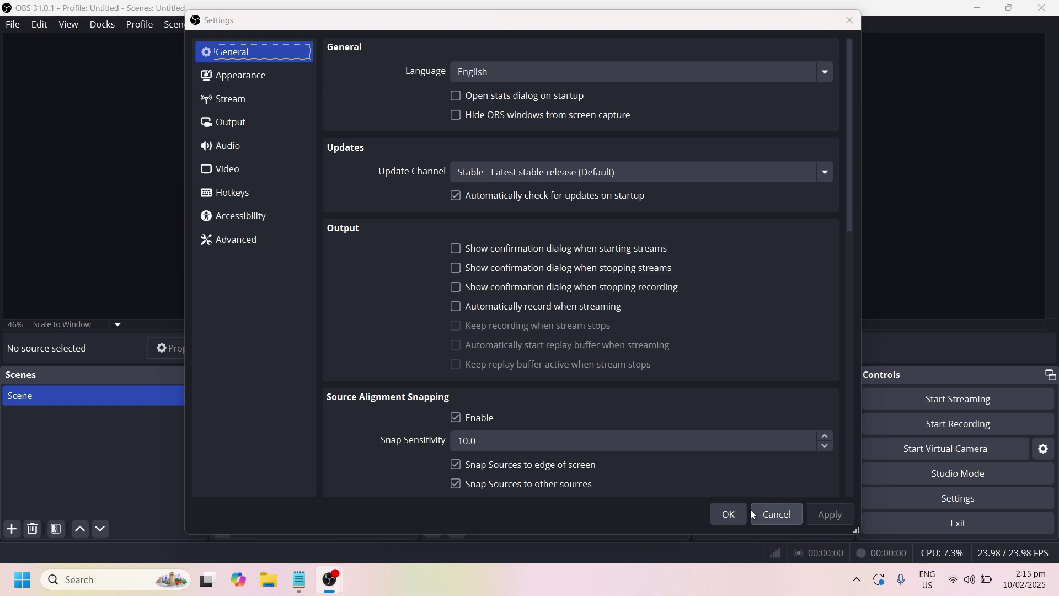
pyautogui.click(739, 514)
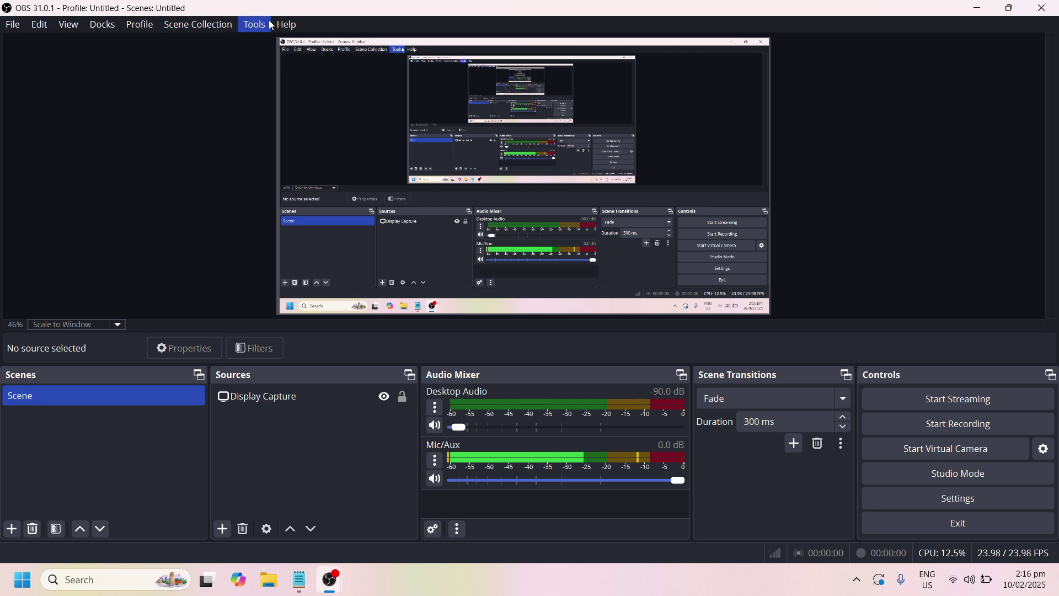
# Check for OBS updates and dismiss the resulting message.
pyautogui.click(287, 25)
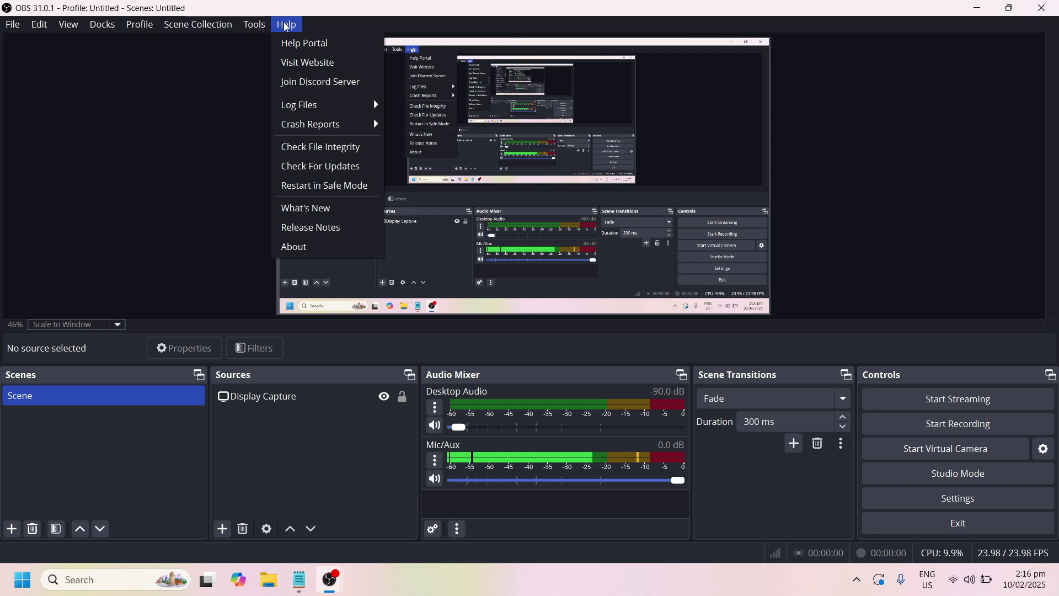
pyautogui.click(332, 164)
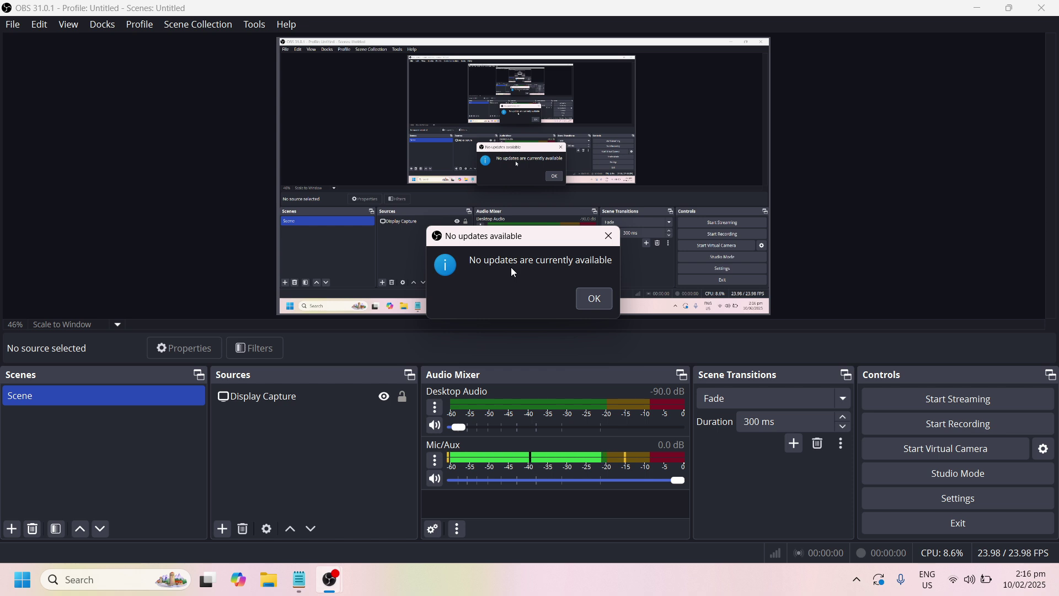
pyautogui.click(594, 299)
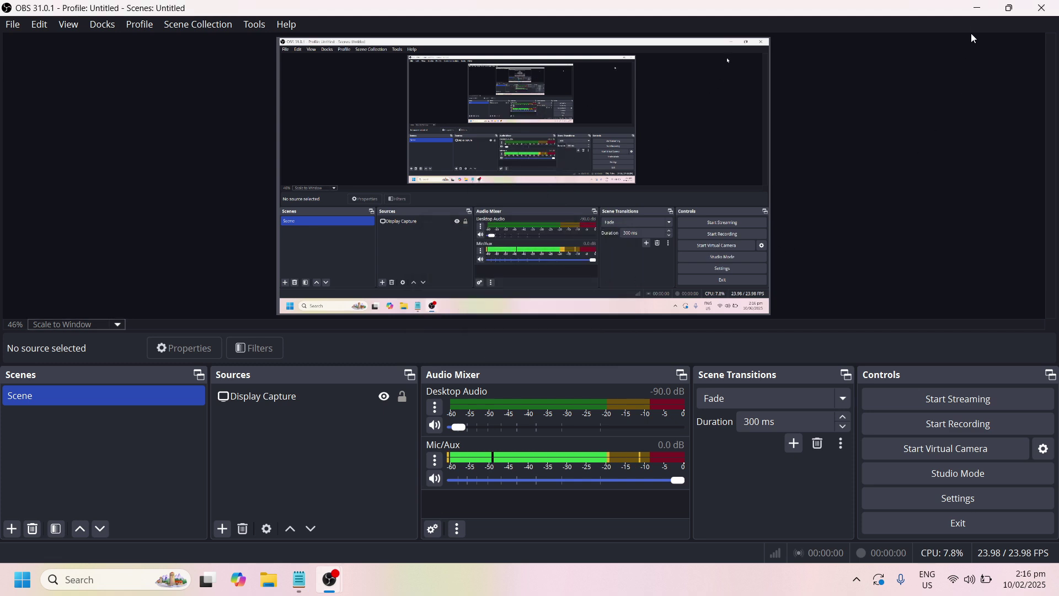
# Minimize the OBS window and show previews of the open OBS windows.
pyautogui.click(976, 11)
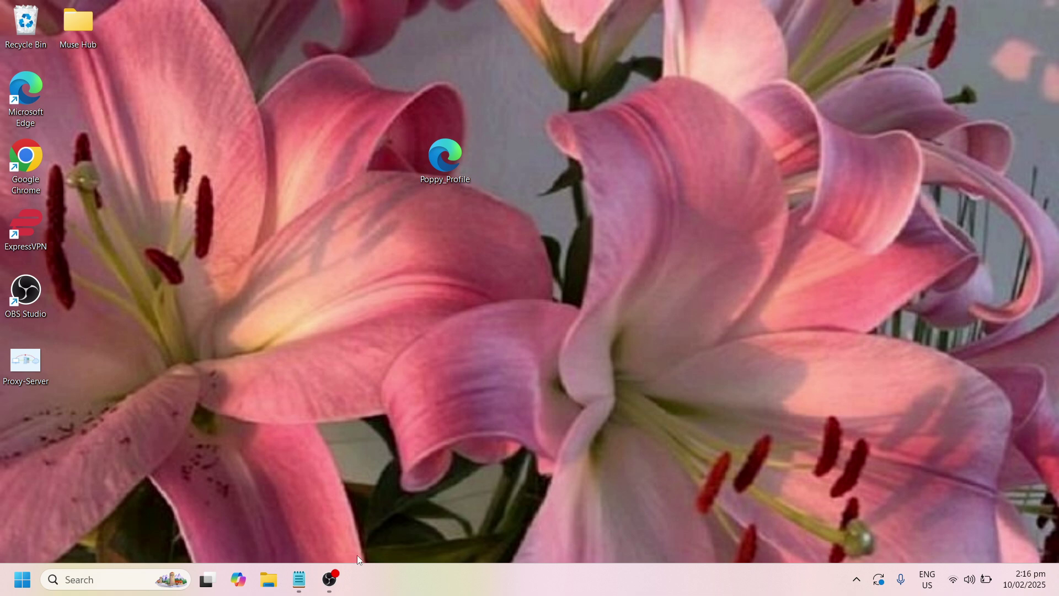
pyautogui.moveTo(329, 584)
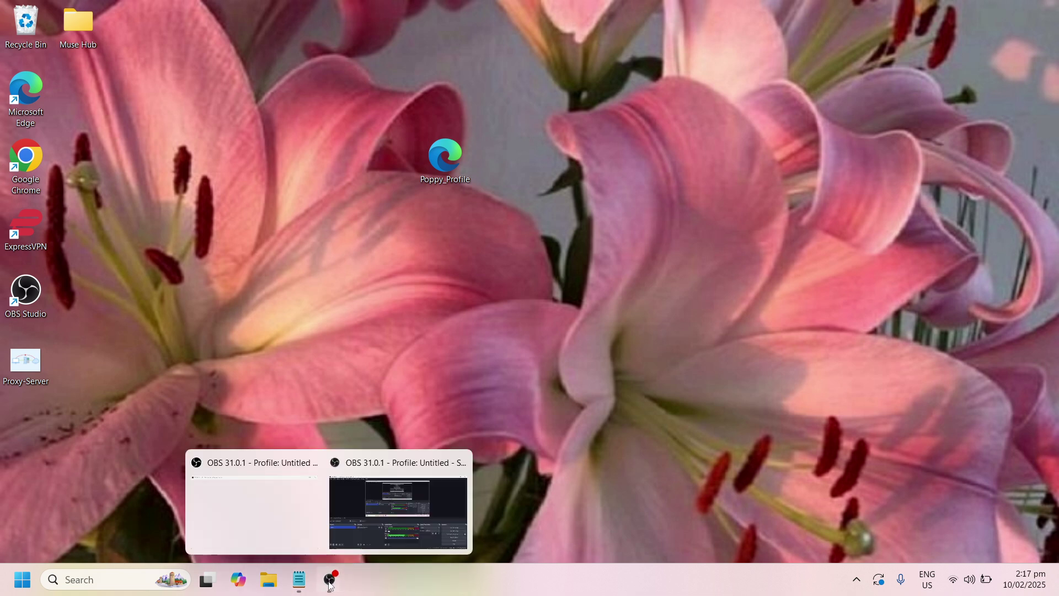